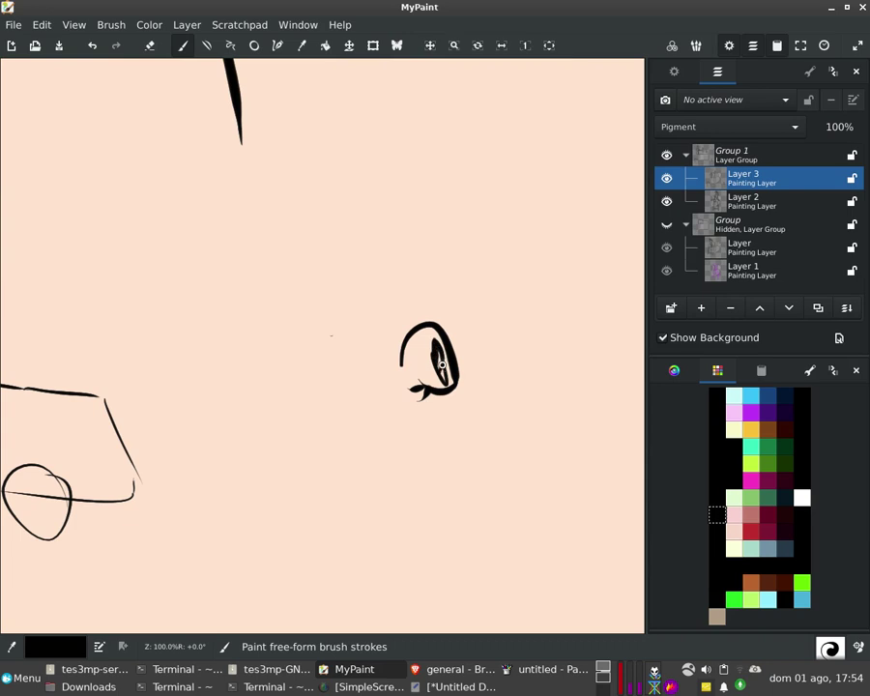
Draw the bird character's two eyes with pupils and lashes, plus a pointed beak with feathers beneath it.
mouse_move(490, 381)
mouse_down()
mouse_move(422, 395)
mouse_move(401, 361)
mouse_move(407, 381)
mouse_move(405, 373)
mouse_move(420, 385)
mouse_up()
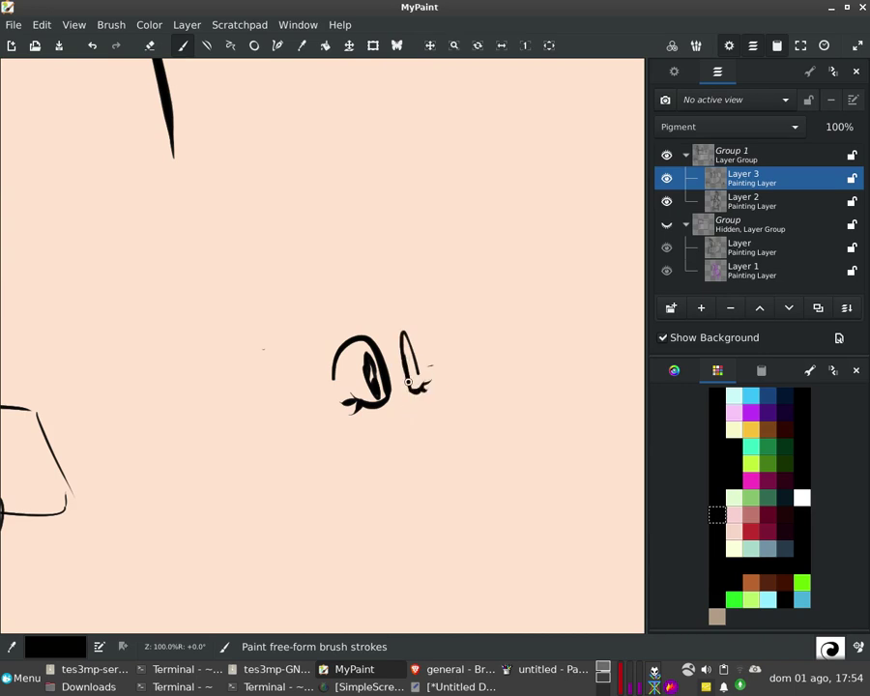
mouse_move(416, 383)
mouse_down()
mouse_move(407, 351)
mouse_move(415, 385)
mouse_move(420, 363)
mouse_move(409, 377)
mouse_move(408, 368)
mouse_move(461, 397)
mouse_move(403, 382)
mouse_move(400, 390)
mouse_move(410, 381)
mouse_move(399, 373)
mouse_move(423, 411)
mouse_move(442, 412)
mouse_move(398, 381)
mouse_up()
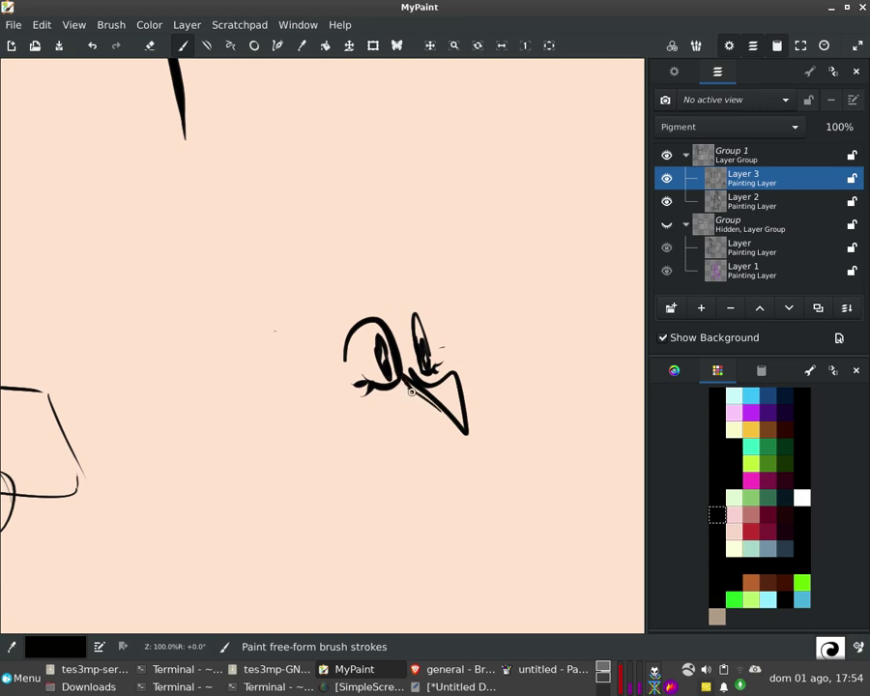
key(ctrl+z)
mouse_move(400, 384)
mouse_down()
mouse_move(421, 424)
mouse_move(417, 400)
mouse_move(426, 408)
mouse_move(420, 402)
mouse_move(426, 426)
mouse_move(420, 459)
mouse_up()
mouse_move(384, 329)
mouse_down()
mouse_move(408, 329)
mouse_move(400, 372)
mouse_up()
Outline a spiky tuft of hair above the bird's eyes and fill it with vertical hatching.
mouse_move(331, 382)
mouse_down()
mouse_move(329, 329)
mouse_move(354, 326)
mouse_move(349, 353)
mouse_move(367, 338)
mouse_move(380, 348)
mouse_move(385, 333)
mouse_move(390, 339)
mouse_move(376, 344)
mouse_move(427, 358)
mouse_up()
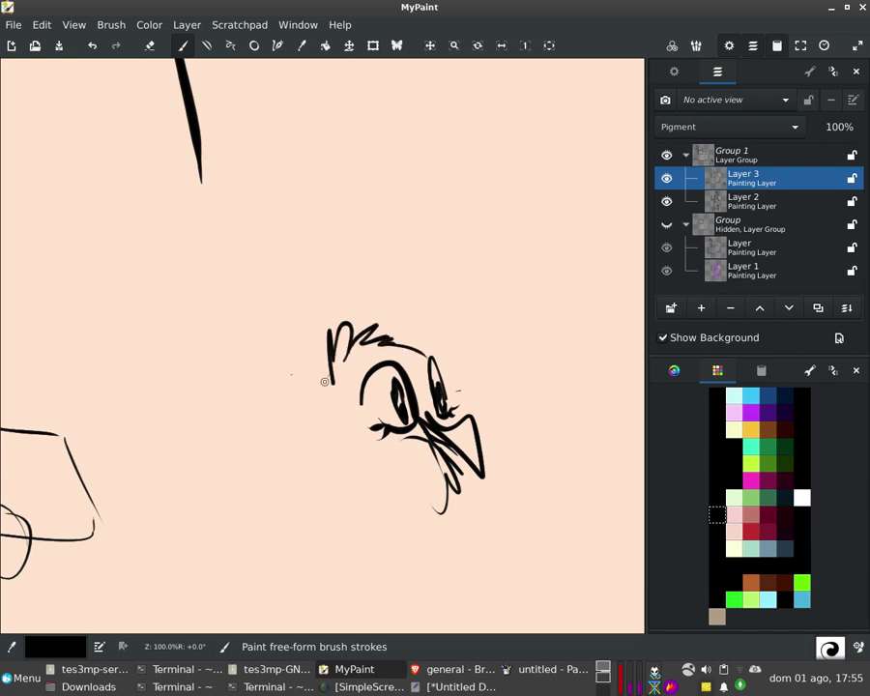
drag(330, 374, 351, 401)
mouse_move(332, 346)
mouse_down()
mouse_move(338, 380)
mouse_move(337, 338)
mouse_move(341, 383)
mouse_move(343, 329)
mouse_move(345, 382)
mouse_move(348, 334)
mouse_move(353, 389)
mouse_move(362, 342)
mouse_move(375, 370)
mouse_move(380, 346)
mouse_move(418, 352)
mouse_up()
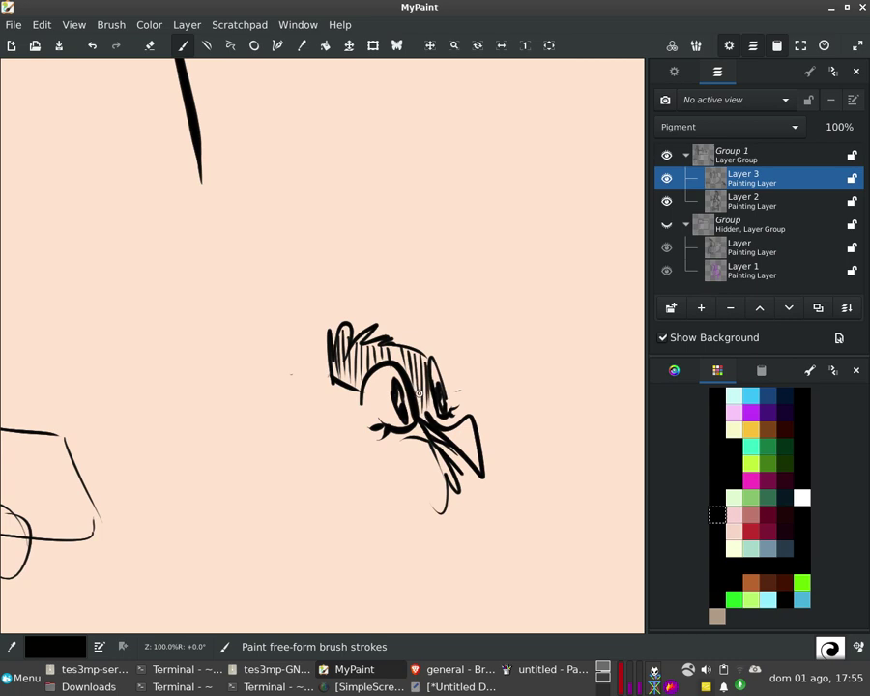
scroll(409, 396, down, 1)
mouse_move(424, 349)
mouse_down()
mouse_move(429, 373)
mouse_move(420, 353)
mouse_move(448, 362)
mouse_up()
Draw the back of the bird's head and curve the line down into the neck.
drag(340, 333, 342, 390)
key(ctrl+z)
mouse_move(338, 326)
mouse_down()
mouse_move(337, 376)
mouse_move(353, 386)
mouse_move(340, 451)
mouse_up()
key(ctrl+z)
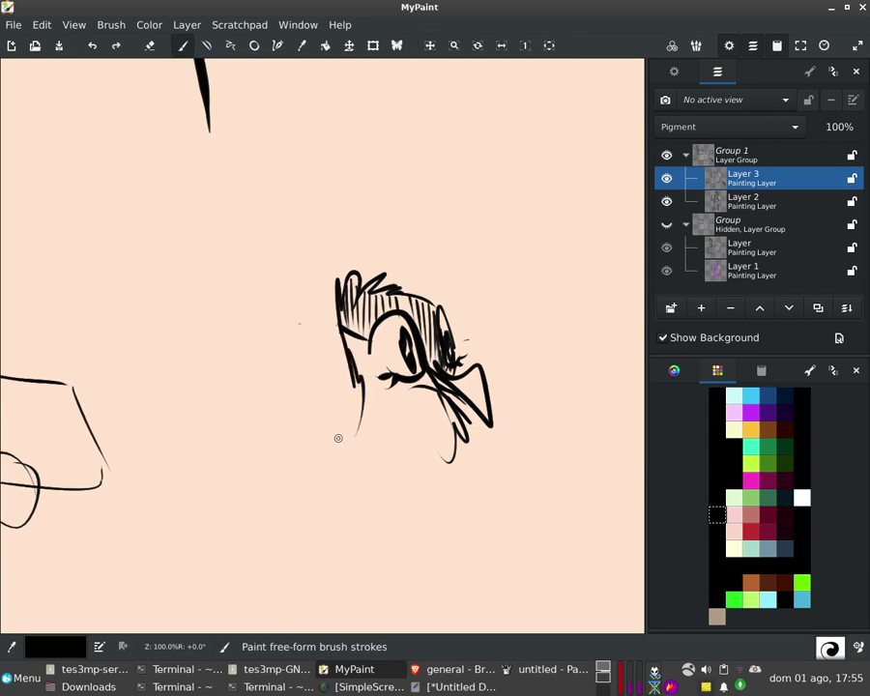
mouse_move(332, 376)
mouse_down()
mouse_move(308, 326)
mouse_move(278, 308)
mouse_up()
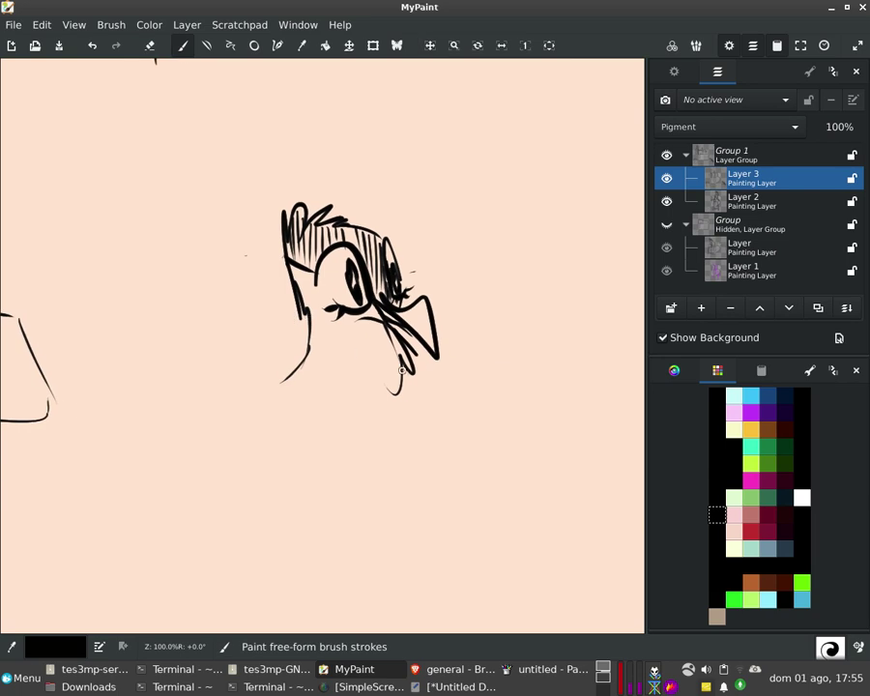
Draw jagged chest feathers down the front of the bird below its beak.
mouse_move(399, 355)
mouse_down()
mouse_move(416, 407)
mouse_move(376, 418)
mouse_move(410, 397)
mouse_move(406, 323)
mouse_move(401, 455)
mouse_up()
key(space)
key(space)
drag(401, 419, 402, 357)
key(ctrl+z)
Draw the near leg's feathered thigh with a ragged back edge and a closed lower hem.
mouse_move(400, 299)
mouse_down()
mouse_move(413, 404)
mouse_move(385, 398)
mouse_up()
drag(369, 308, 365, 377)
key(ctrl+z)
mouse_move(369, 311)
mouse_down()
mouse_move(361, 372)
mouse_move(370, 399)
mouse_up()
mouse_move(364, 358)
mouse_down()
mouse_move(367, 393)
mouse_move(396, 397)
mouse_up()
Draw the near leg's narrow shin and its pointed, clawed foot.
key(space)
mouse_move(395, 397)
mouse_down()
mouse_move(414, 473)
mouse_move(438, 497)
mouse_move(411, 481)
mouse_move(442, 534)
mouse_up()
mouse_move(441, 533)
mouse_down()
mouse_move(397, 501)
mouse_move(406, 493)
mouse_move(411, 518)
mouse_up()
key(space)
mouse_move(407, 508)
mouse_down()
mouse_move(385, 479)
mouse_move(391, 440)
mouse_move(423, 455)
mouse_move(428, 495)
mouse_move(389, 478)
mouse_move(387, 454)
mouse_move(400, 456)
mouse_move(409, 432)
mouse_move(401, 458)
mouse_move(404, 449)
mouse_move(393, 457)
mouse_move(389, 442)
mouse_move(403, 466)
mouse_move(393, 440)
mouse_move(383, 468)
mouse_move(391, 438)
mouse_move(398, 490)
mouse_up()
key(ctrl+z)
mouse_move(378, 402)
mouse_down()
mouse_move(390, 449)
mouse_move(376, 466)
mouse_move(382, 408)
mouse_up()
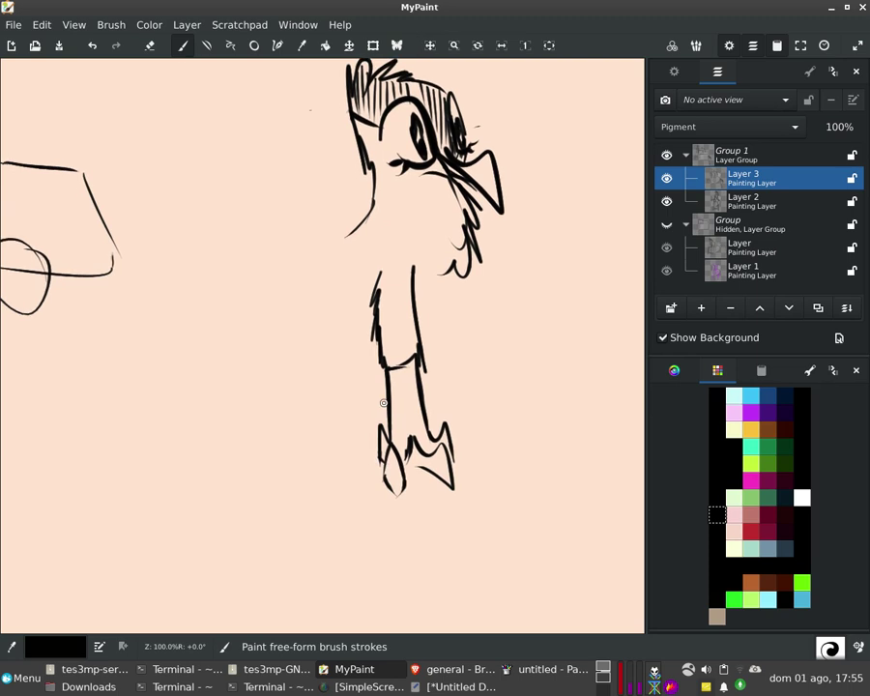
Draw the bird's belly line and the far leg with a fringed thigh and clawed foot.
mouse_move(443, 272)
mouse_down()
mouse_move(423, 286)
mouse_move(418, 276)
mouse_move(451, 302)
mouse_move(445, 334)
mouse_move(433, 329)
mouse_up()
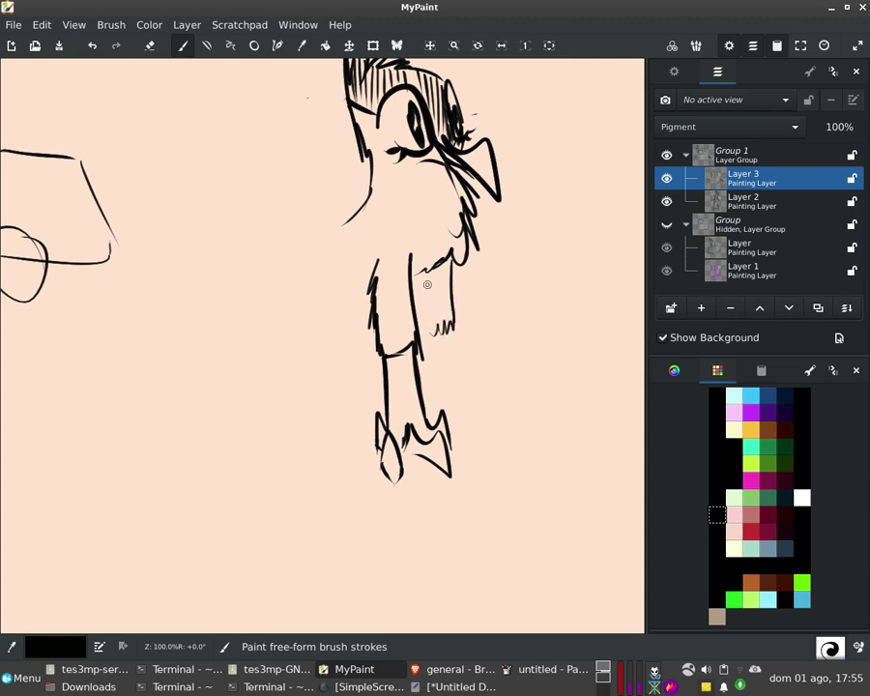
mouse_move(423, 273)
mouse_down()
mouse_move(418, 333)
mouse_move(457, 321)
mouse_move(449, 327)
mouse_move(443, 306)
mouse_move(450, 374)
mouse_up()
key(ctrl+z)
mouse_move(444, 301)
mouse_down()
mouse_move(446, 382)
mouse_move(452, 362)
mouse_move(467, 386)
mouse_move(441, 382)
mouse_move(462, 367)
mouse_move(471, 410)
mouse_move(431, 417)
mouse_move(441, 337)
mouse_up()
scroll(420, 353, up, 6)
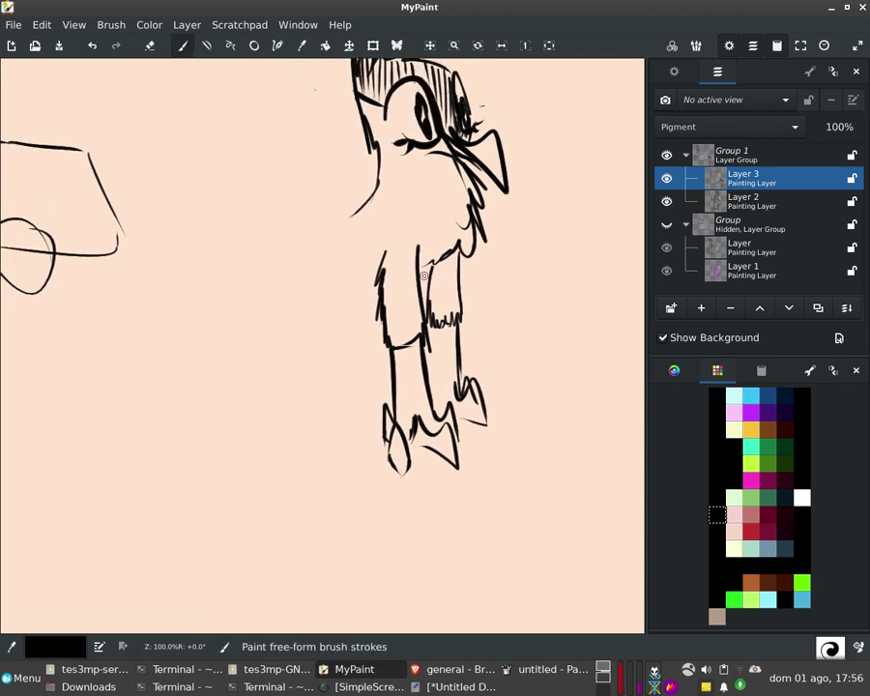
Draw the bird's rounded shoulder behind the neck and the wing-like arm extending from it.
drag(365, 247, 373, 300)
key(ctrl+z)
key(ctrl+Left)
key(ctrl+Left)
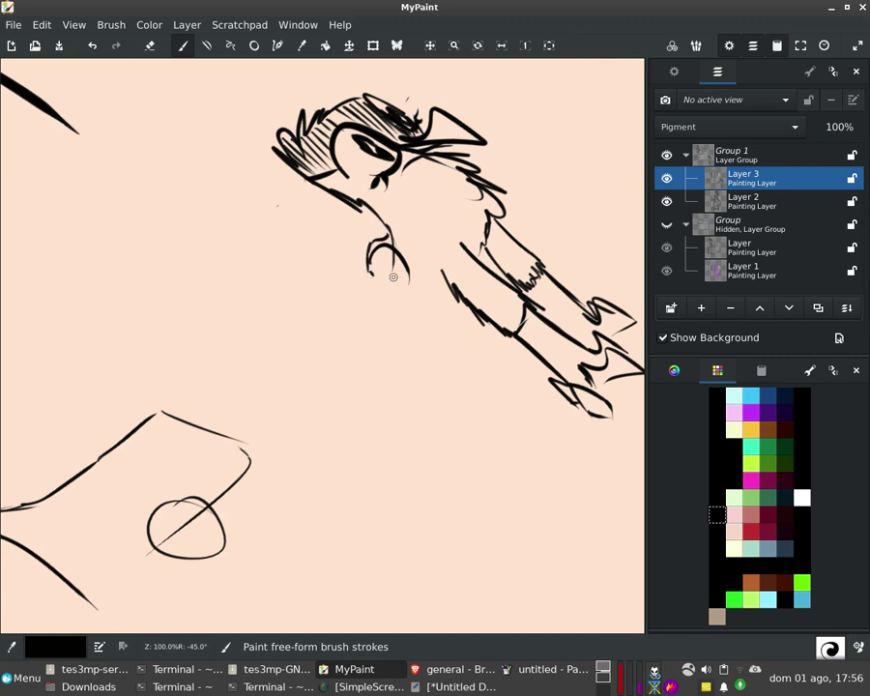
scroll(405, 271, down, 1)
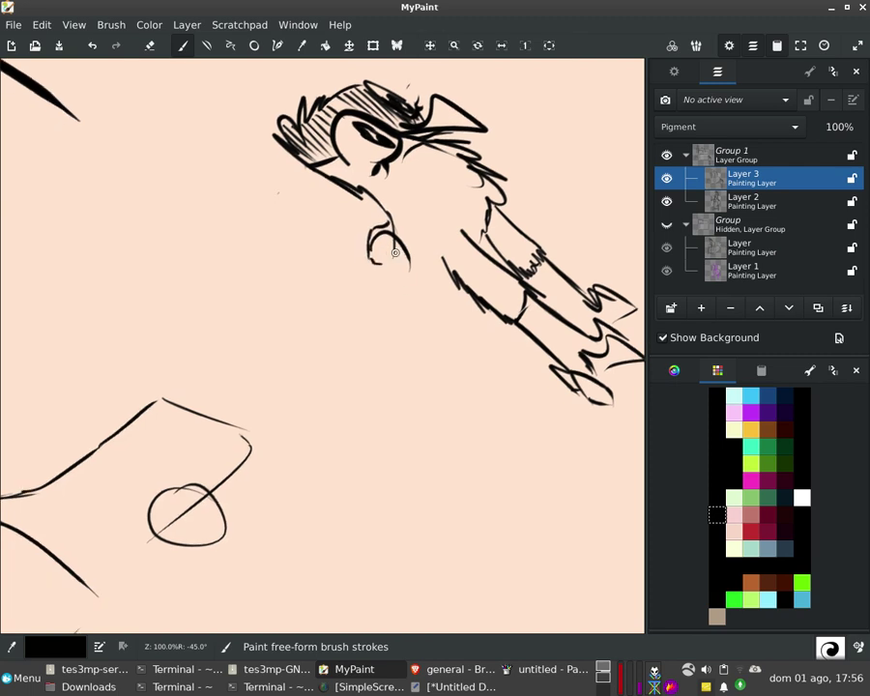
mouse_move(370, 256)
mouse_down()
mouse_move(391, 231)
mouse_move(383, 230)
mouse_move(414, 276)
mouse_move(402, 246)
mouse_move(421, 326)
mouse_move(418, 276)
mouse_move(422, 307)
mouse_up()
key(ctrl+z)
drag(422, 292, 417, 341)
mouse_move(432, 303)
mouse_down()
mouse_move(399, 357)
mouse_move(401, 348)
mouse_move(378, 335)
mouse_move(403, 359)
mouse_move(382, 349)
mouse_move(376, 316)
mouse_up()
drag(390, 258, 357, 312)
Add finger-like feathers to the end of the bird's arm and a thin pointed stick in its hand.
key(ctrl+Right)
key(ctrl+Right)
mouse_move(407, 294)
mouse_down()
mouse_move(454, 274)
mouse_move(479, 291)
mouse_move(442, 285)
mouse_move(459, 279)
mouse_move(388, 232)
mouse_up()
key(ctrl+Right)
drag(388, 233, 452, 290)
key(ctrl+Right)
mouse_move(408, 250)
mouse_down()
mouse_move(398, 229)
mouse_move(402, 239)
mouse_move(394, 235)
mouse_up()
Sketch a separate eye outline with a small lower lash in the empty area below the bird.
key(comma)
key(ctrl+Left)
key(ctrl+Left)
key(comma)
mouse_move(396, 114)
mouse_down()
mouse_move(416, 187)
mouse_move(501, 75)
mouse_up()
drag(434, 261, 435, 258)
key(period)
mouse_move(425, 312)
mouse_down()
mouse_move(435, 270)
mouse_move(423, 267)
mouse_move(432, 283)
mouse_move(388, 266)
mouse_up()
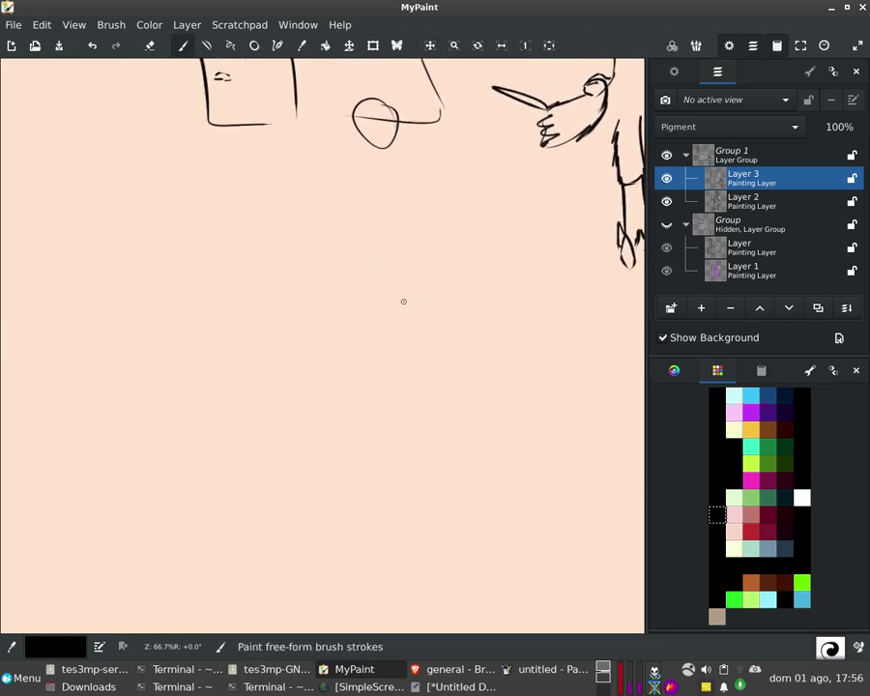
mouse_move(372, 313)
mouse_down()
mouse_move(405, 332)
mouse_move(390, 335)
mouse_move(374, 307)
mouse_move(294, 336)
mouse_up()
Start a second character with a long pointed ear, a curved head top and fringe strands.
drag(414, 342, 427, 306)
mouse_move(450, 369)
mouse_down()
mouse_move(454, 314)
mouse_move(449, 366)
mouse_up()
drag(456, 320, 435, 324)
drag(451, 370, 491, 381)
mouse_move(450, 358)
mouse_down()
mouse_move(443, 356)
mouse_move(470, 336)
mouse_move(485, 341)
mouse_up()
key(ctrl+Right)
mouse_move(454, 335)
mouse_down()
mouse_move(517, 396)
mouse_move(508, 416)
mouse_up()
key(ctrl+Left)
drag(495, 388, 493, 313)
drag(433, 326, 406, 332)
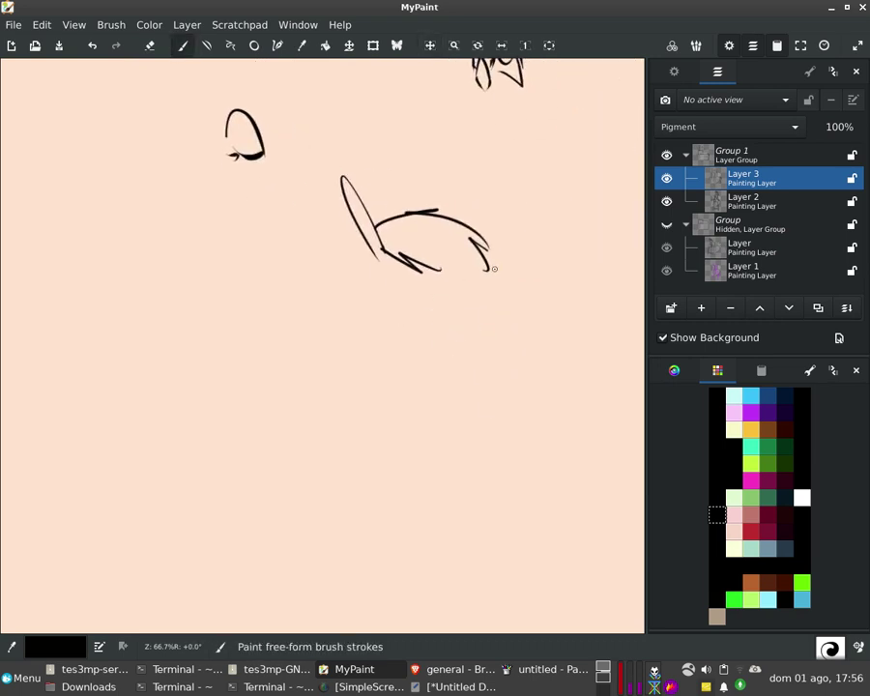
Draw a long hair lock sweeping from the second character's fringe and ending in a curl.
mouse_move(475, 242)
mouse_down()
mouse_move(520, 271)
mouse_move(531, 294)
mouse_move(489, 254)
mouse_move(533, 326)
mouse_up()
key(ctrl+z)
drag(508, 277, 522, 257)
key(ctrl+z)
mouse_move(484, 218)
mouse_down()
mouse_move(566, 314)
mouse_move(557, 350)
mouse_up()
mouse_move(548, 277)
mouse_down()
mouse_move(548, 249)
mouse_move(562, 255)
mouse_up()
Draw the second character's far ear on the head and the near eye with a pupil line.
mouse_move(423, 248)
mouse_down()
mouse_move(461, 260)
mouse_move(422, 251)
mouse_up()
drag(432, 245, 422, 301)
mouse_move(451, 225)
mouse_down()
mouse_move(452, 191)
mouse_move(462, 215)
mouse_up()
scroll(446, 252, down, 1)
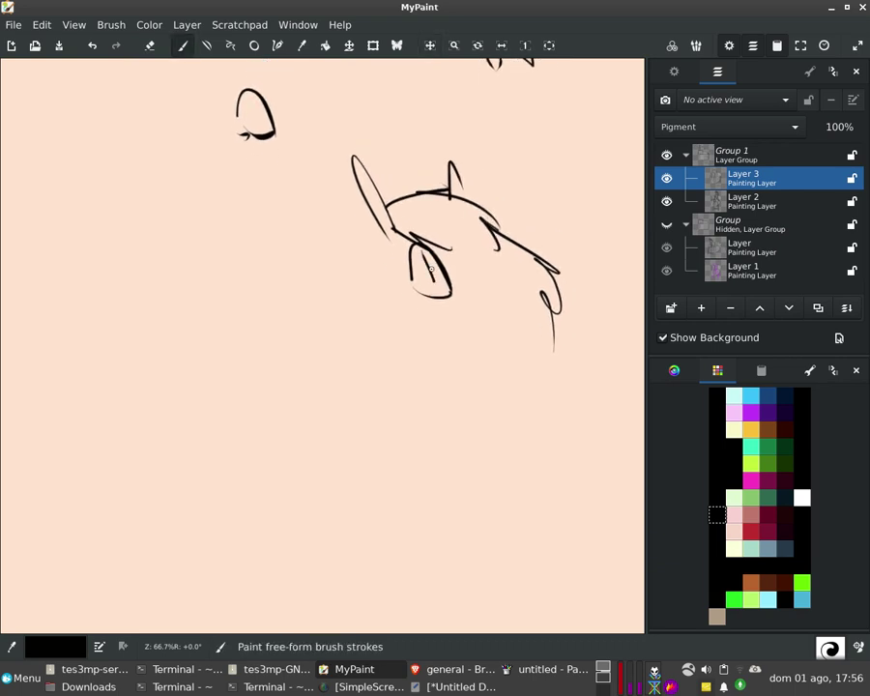
Draw a pointed beak with a small rounded tip beside the eye and lengthen the far ear.
scroll(458, 289, down, 1)
drag(460, 267, 458, 276)
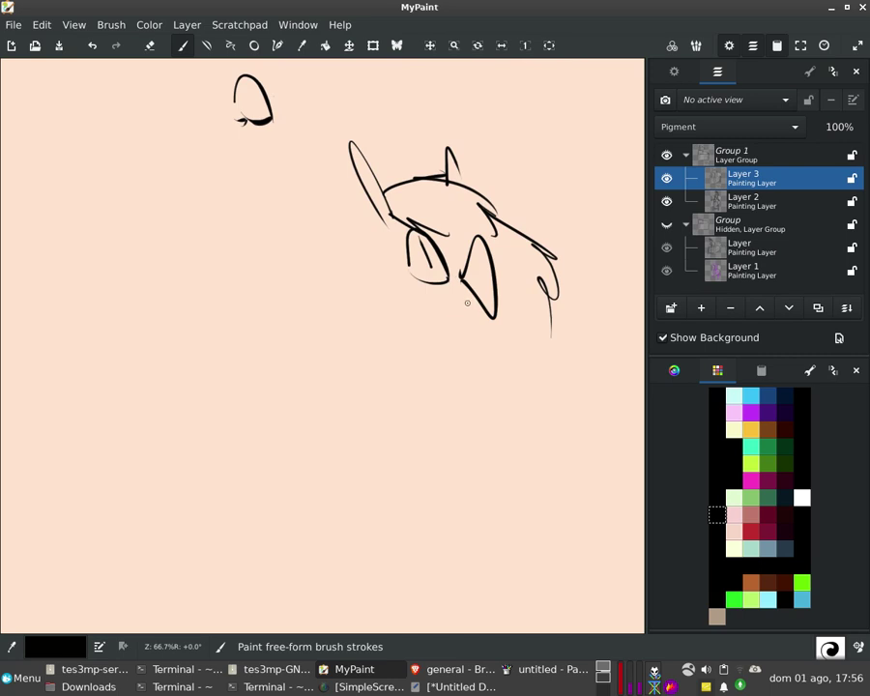
scroll(482, 311, up, 1)
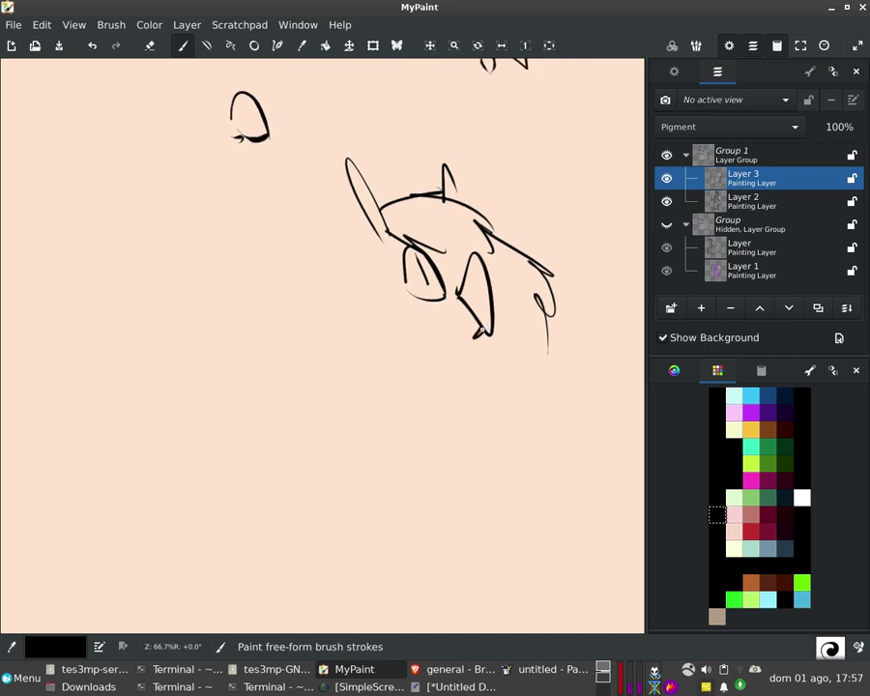
scroll(472, 323, up, 1)
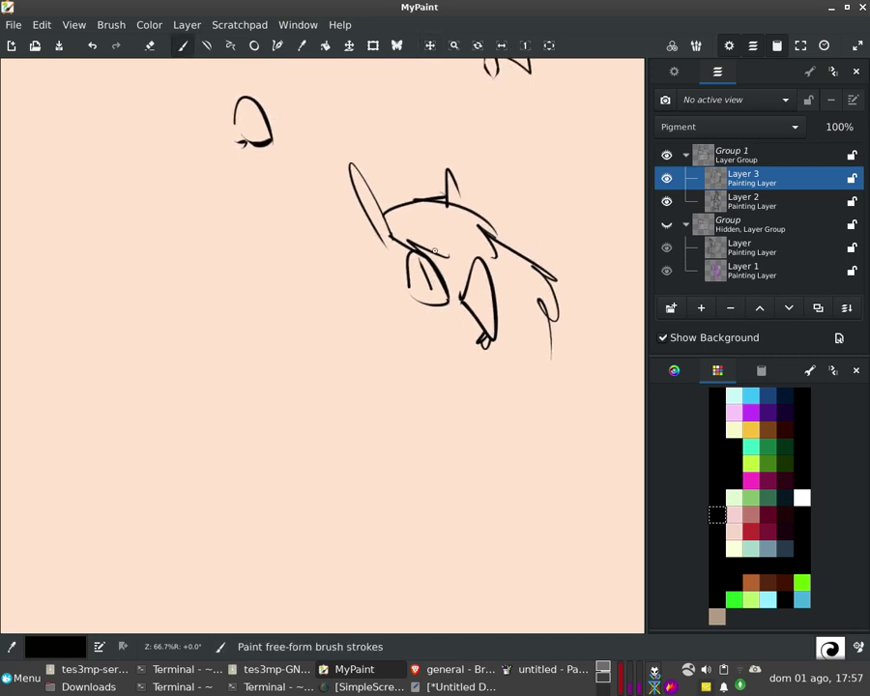
drag(448, 204, 473, 188)
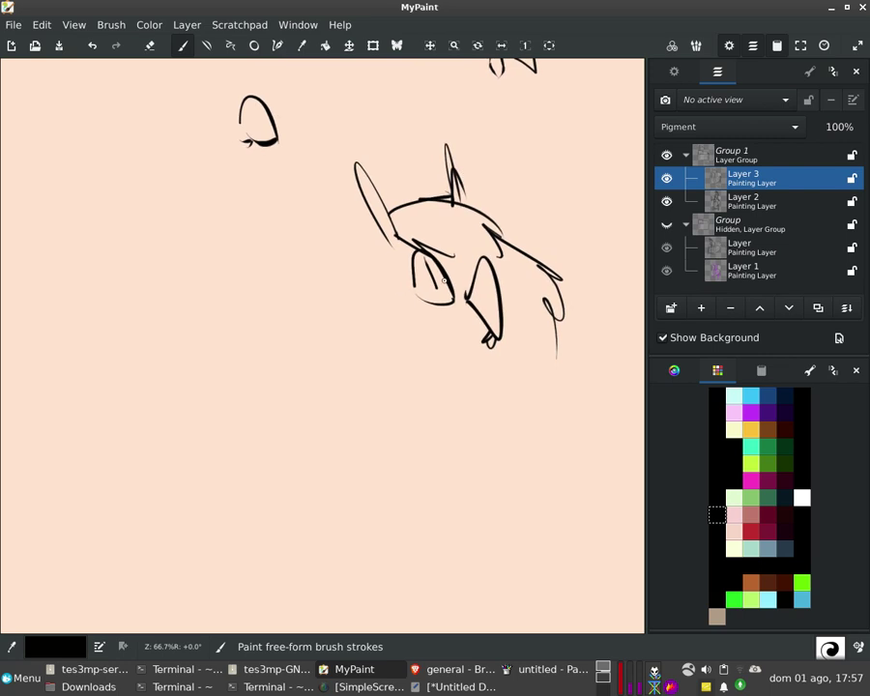
Draw wavy hair falling below the near ear and add the narrow far eye beside the beak.
drag(380, 238, 405, 339)
mouse_move(375, 220)
mouse_down()
mouse_move(369, 317)
mouse_move(383, 323)
mouse_move(380, 374)
mouse_move(389, 368)
mouse_up()
drag(408, 351, 380, 343)
drag(436, 257, 443, 198)
mouse_move(456, 266)
mouse_down()
mouse_move(452, 244)
mouse_move(423, 242)
mouse_up()
Draw the second character's mouth line, feathered chest and bent limb with a rounded end.
scroll(433, 246, down, 2)
scroll(430, 266, up, 2)
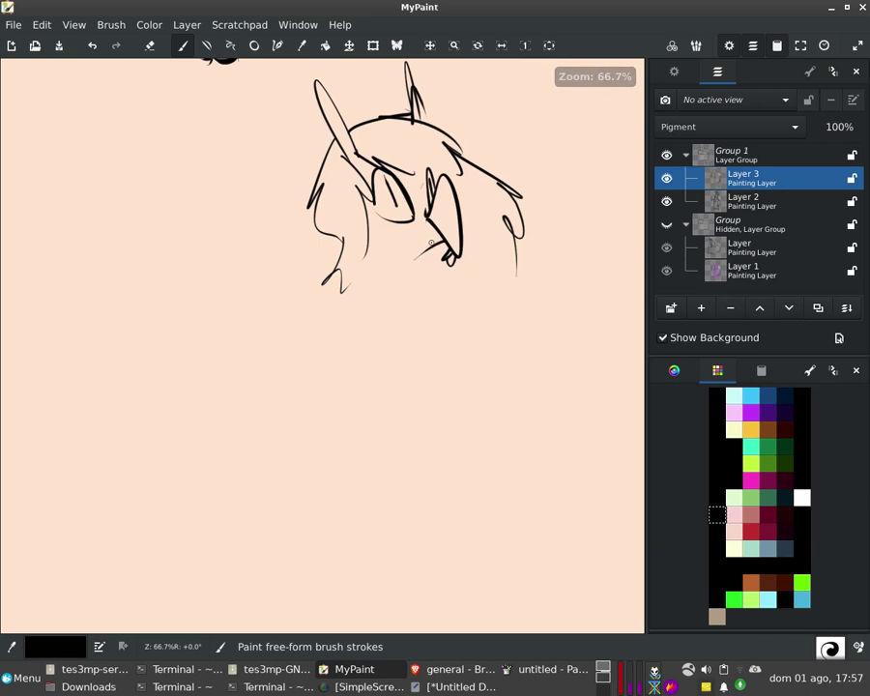
scroll(425, 240, down, 1)
scroll(405, 237, down, 1)
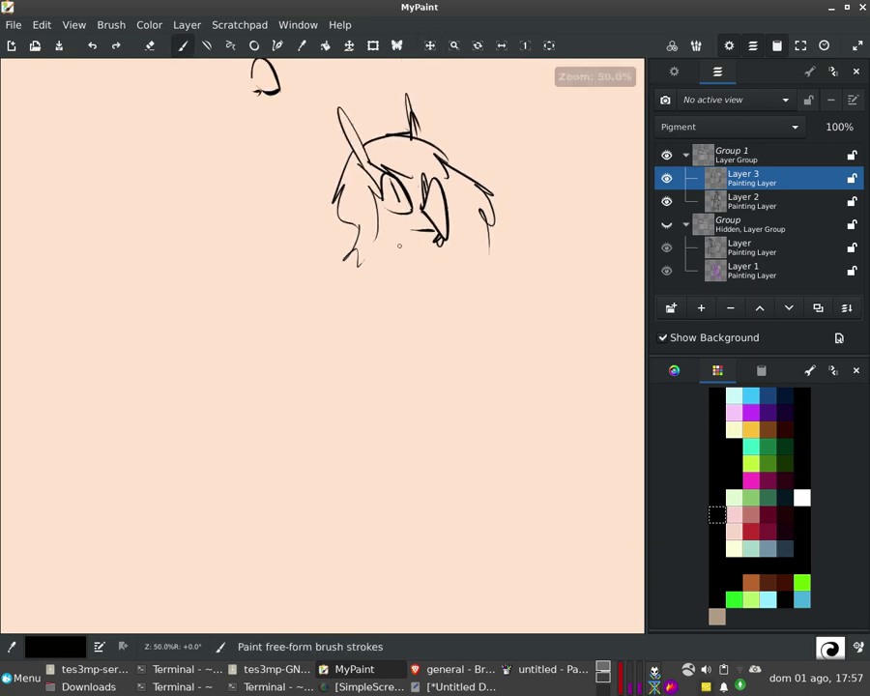
drag(421, 231, 440, 338)
mouse_move(429, 282)
mouse_down()
mouse_move(448, 290)
mouse_move(457, 279)
mouse_move(414, 315)
mouse_move(474, 335)
mouse_move(493, 385)
mouse_move(452, 368)
mouse_up()
key(ctrl+z)
mouse_move(403, 279)
mouse_down()
mouse_move(388, 333)
mouse_move(432, 354)
mouse_up()
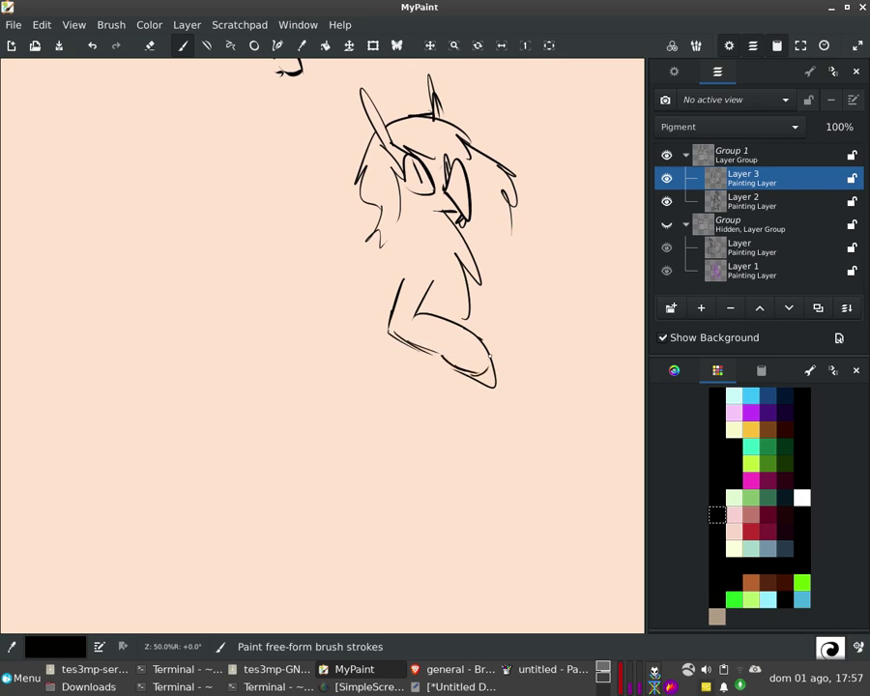
drag(482, 346, 430, 456)
Draw a shallow curved ground edge beside the second character with a zigzag speech tail rising from it.
scroll(356, 305, down, 1)
mouse_move(356, 305)
mouse_down()
mouse_move(363, 233)
mouse_move(334, 183)
mouse_up()
mouse_move(385, 230)
mouse_down()
mouse_move(458, 293)
mouse_move(433, 313)
mouse_up()
key(ctrl+z)
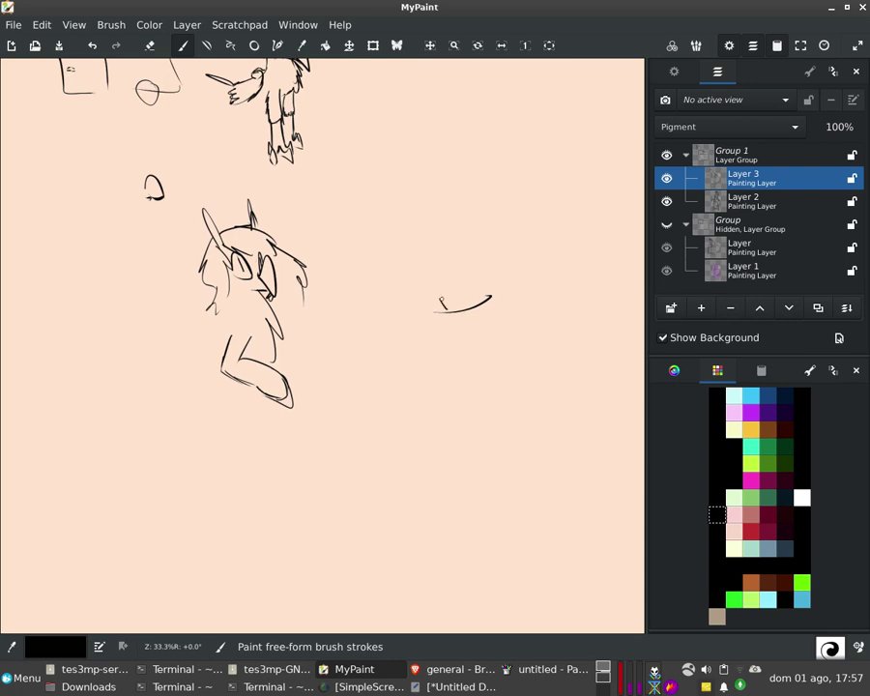
scroll(442, 302, up, 1)
scroll(447, 297, down, 1)
drag(431, 261, 488, 236)
mouse_move(435, 281)
mouse_down()
mouse_move(462, 253)
mouse_move(485, 268)
mouse_up()
scroll(499, 248, up, 1)
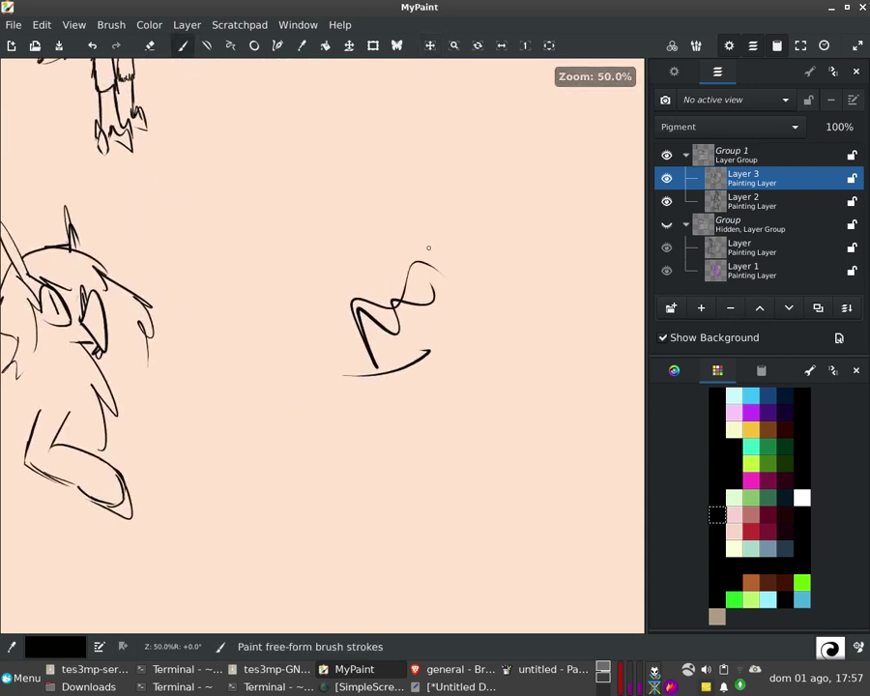
Draw a round speech bubble at the end of the wavy tail and letter "Ayuda." inside it.
scroll(429, 245, down, 1)
mouse_move(433, 251)
mouse_down()
mouse_move(472, 268)
mouse_move(442, 292)
mouse_up()
scroll(460, 267, up, 1)
scroll(426, 241, up, 1)
key(ctrl+Left)
key(ctrl+Left)
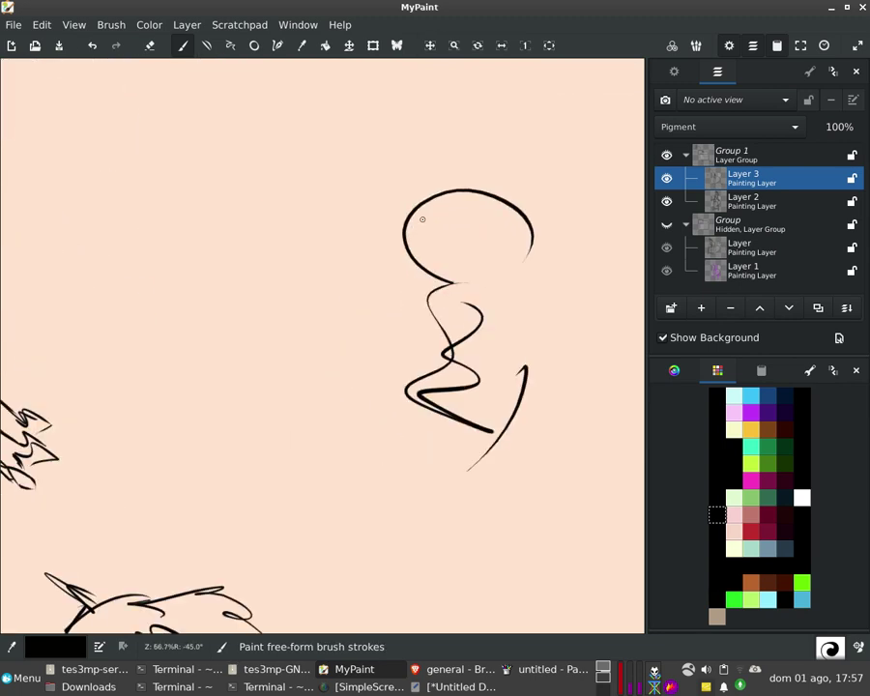
mouse_move(419, 215)
mouse_down()
mouse_move(417, 249)
mouse_move(458, 238)
mouse_move(480, 248)
mouse_move(499, 233)
mouse_move(503, 252)
mouse_up()
click(490, 231)
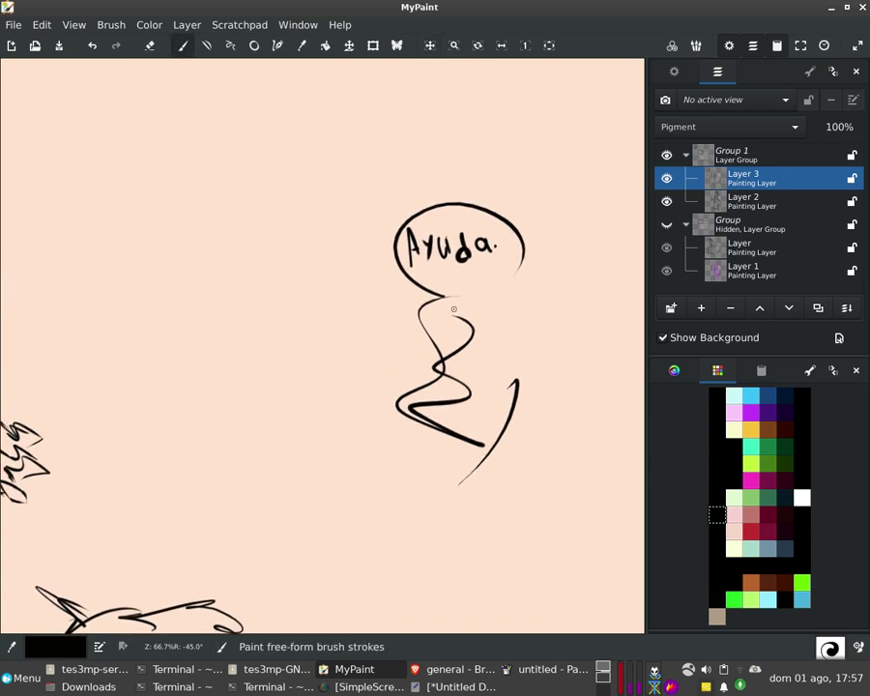
Close the open lower edge of the "Ayuda." speech bubble.
mouse_move(460, 297)
mouse_down()
mouse_move(508, 272)
mouse_move(477, 178)
mouse_move(487, 166)
mouse_up()
key(ctrl+Up)
scroll(440, 242, down, 1)
scroll(440, 242, down, 1)
mouse_move(410, 266)
mouse_down()
mouse_move(440, 212)
mouse_move(438, 242)
mouse_move(441, 204)
mouse_up()
scroll(455, 216, up, 1)
mouse_move(441, 300)
mouse_down()
mouse_move(415, 269)
mouse_move(470, 258)
mouse_move(436, 249)
mouse_up()
key(ctrl+Right)
key(ctrl+z)
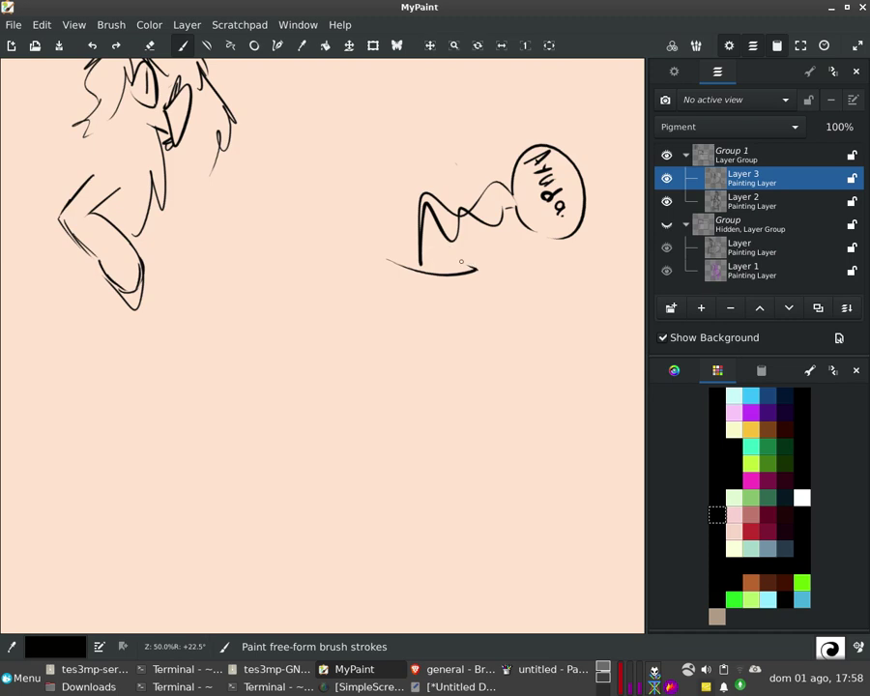
Close the curved edge into a lens-shaped hole and shade its interior with hatching.
key(ctrl+Left)
key(ctrl+Left)
key(ctrl+Left)
key(ctrl+Left)
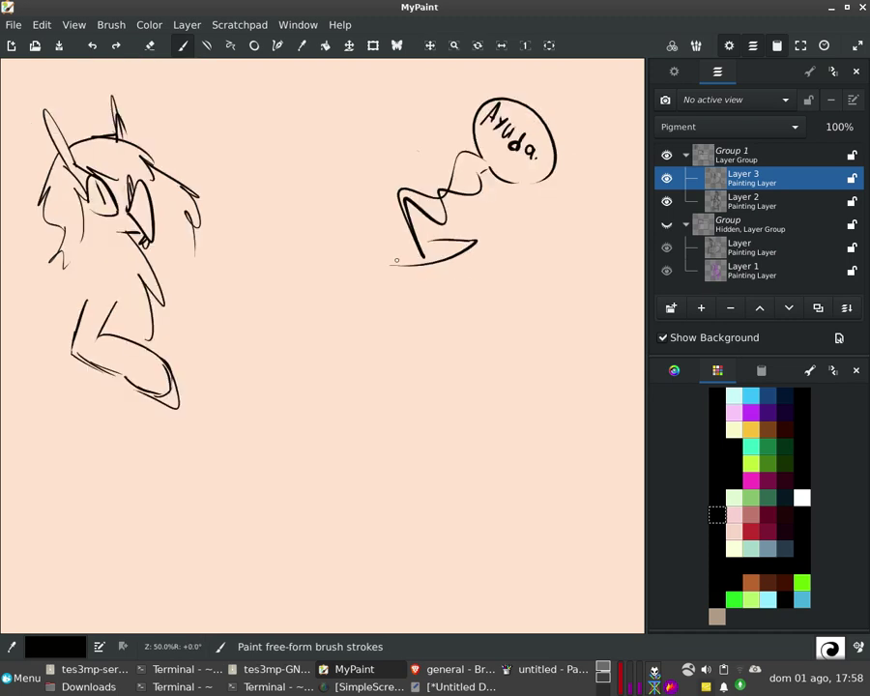
mouse_move(397, 258)
mouse_down()
mouse_move(396, 246)
mouse_move(407, 269)
mouse_up()
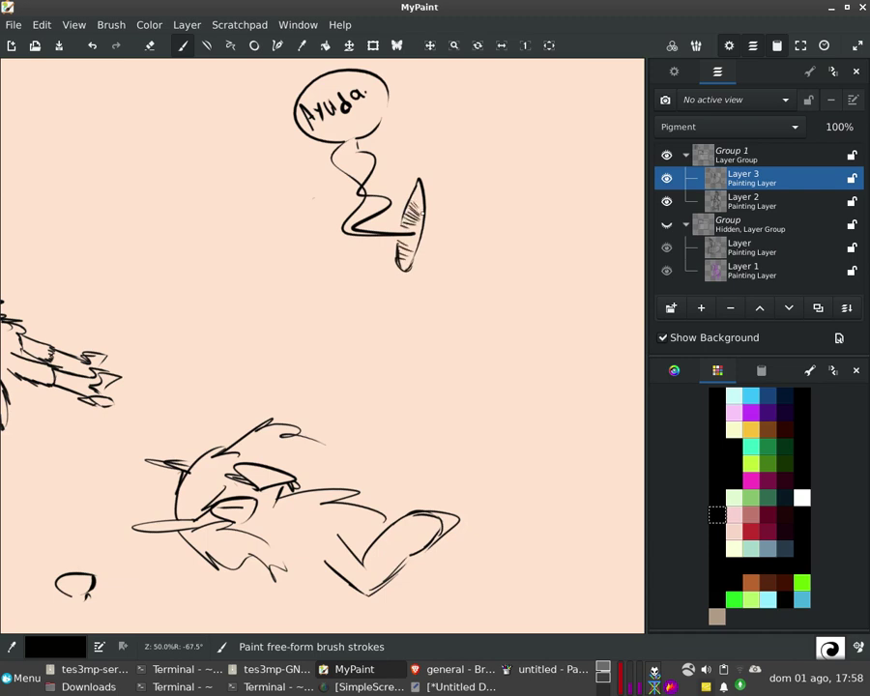
Draw short ground lines running outward from both ends of the hatched hole.
key(ctrl+Right)
key(ctrl+Right)
key(ctrl+Right)
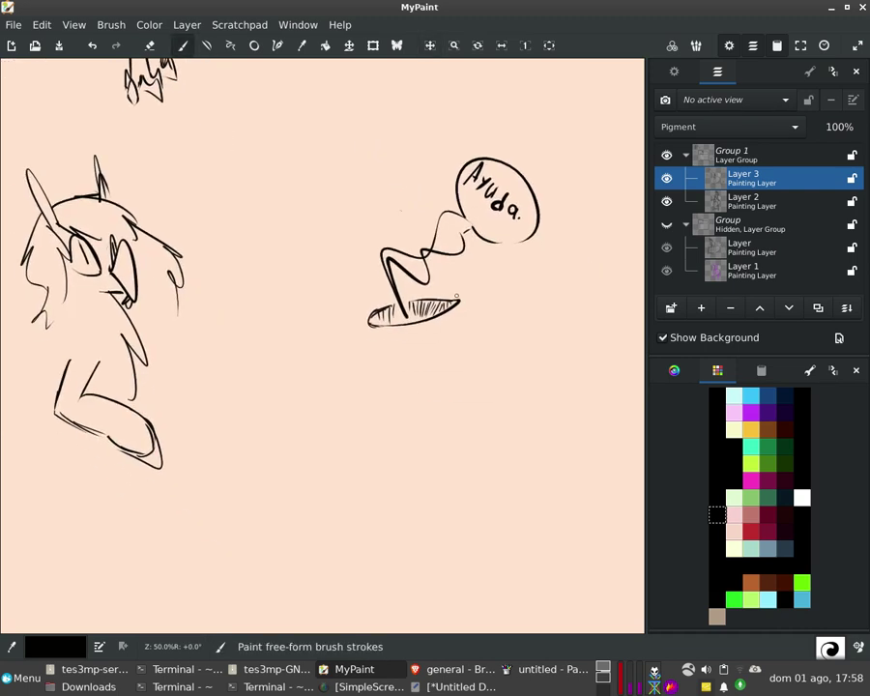
key(ctrl+Left)
key(ctrl+Left)
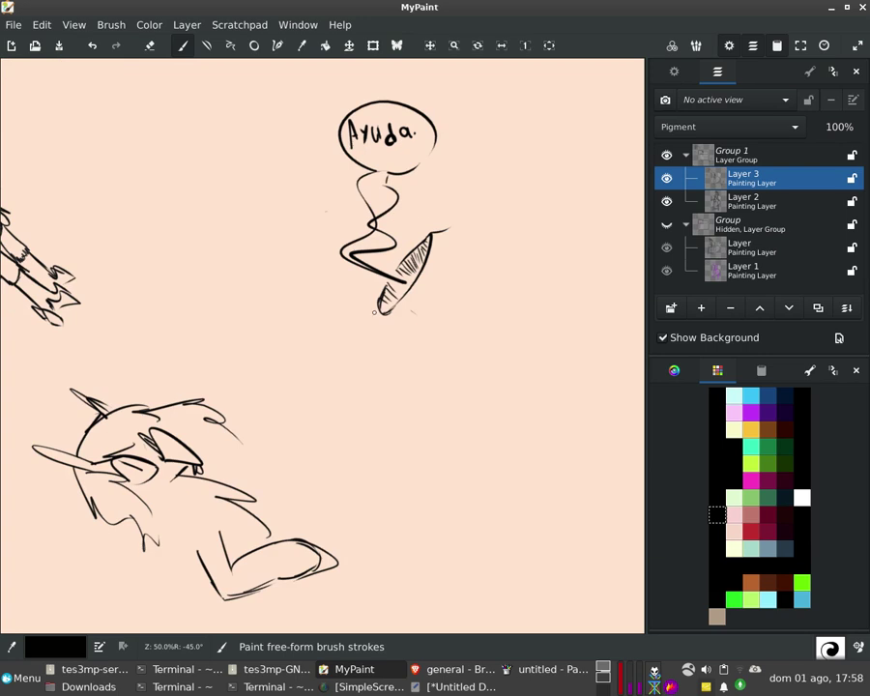
drag(392, 327, 376, 397)
key(ctrl+Right)
key(ctrl+Right)
drag(374, 396, 369, 280)
scroll(369, 274, down, 1)
Extend the right-hand ground line away from the hole and end it with a small grass squiggle.
key(ctrl+Left)
key(ctrl+Left)
key(ctrl+Left)
key(plus)
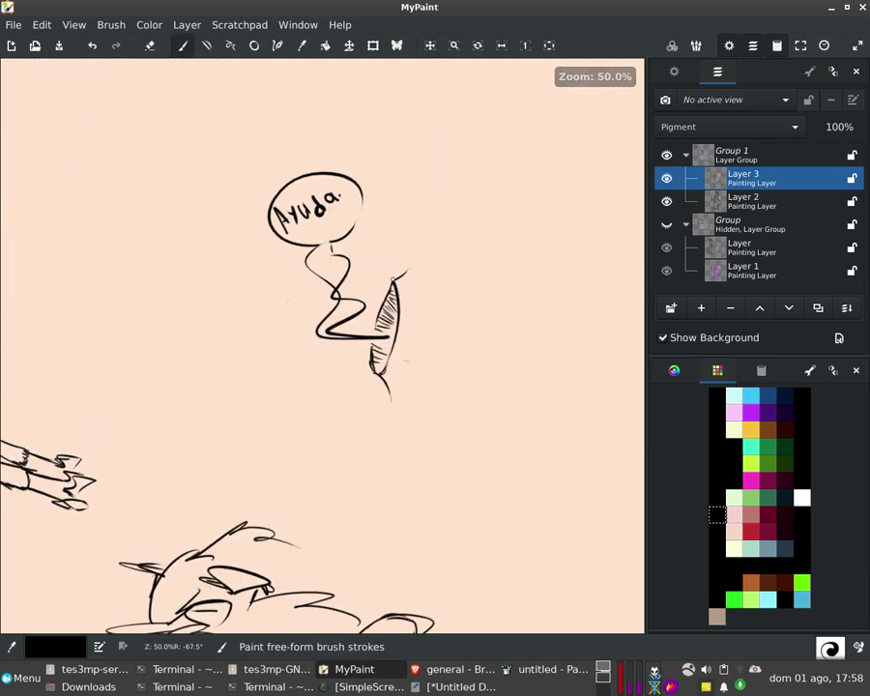
mouse_move(397, 281)
mouse_down()
mouse_move(417, 248)
mouse_move(424, 220)
mouse_move(414, 217)
mouse_move(524, 140)
mouse_up()
key(ctrl+Right)
key(ctrl+Right)
key(ctrl+Right)
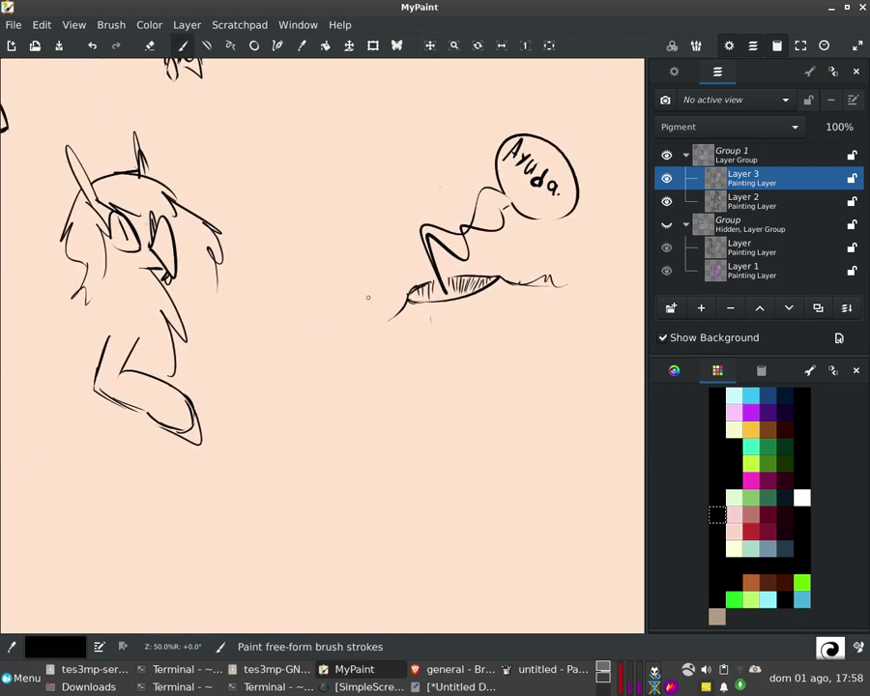
Add short hatch strokes to the ground around the left end of the hole.
key(ctrl+Left)
key(ctrl+Left)
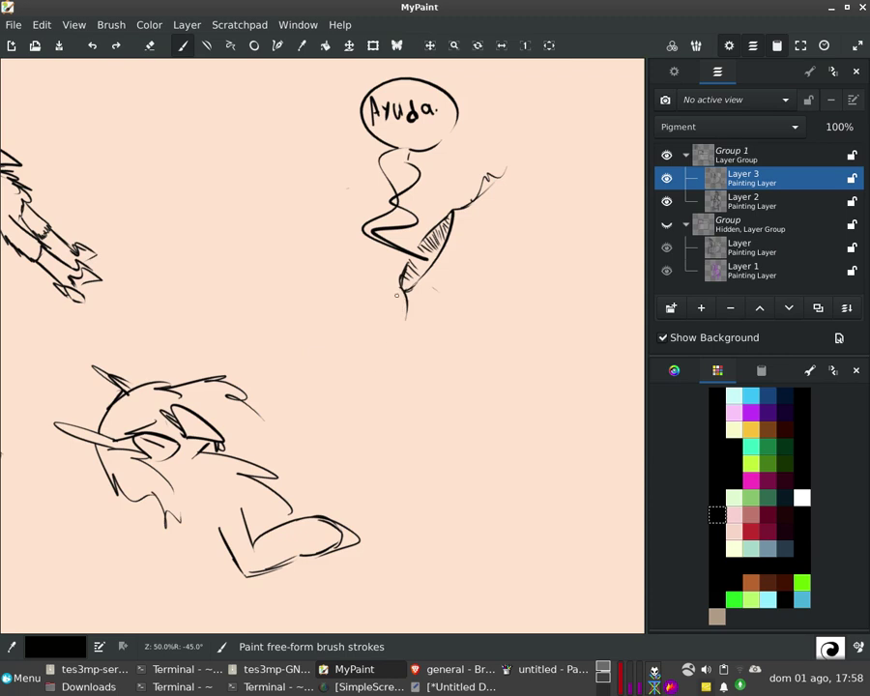
drag(406, 278, 391, 306)
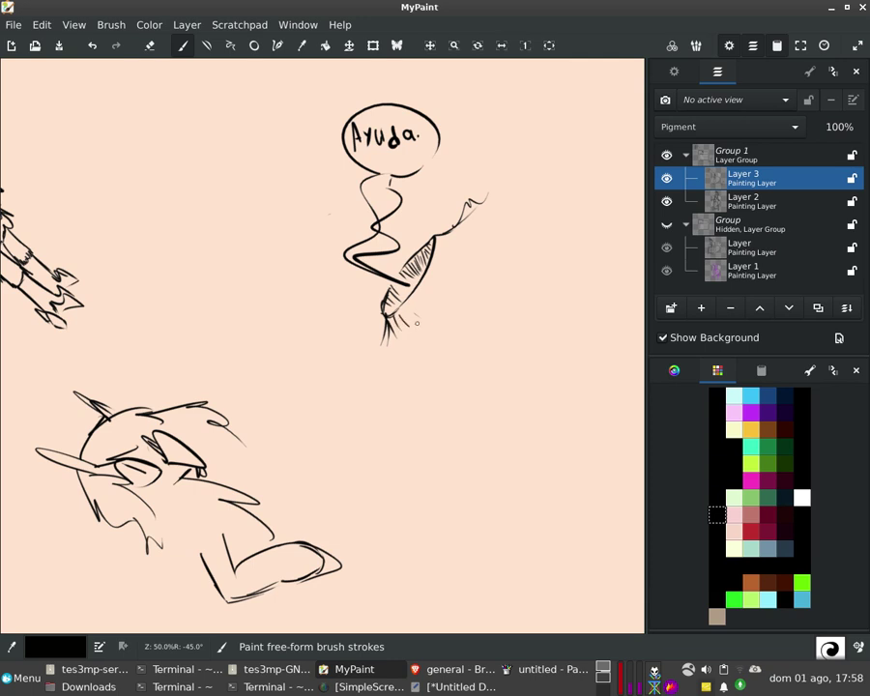
key(ctrl+Right)
key(ctrl+Right)
key(ctrl+Right)
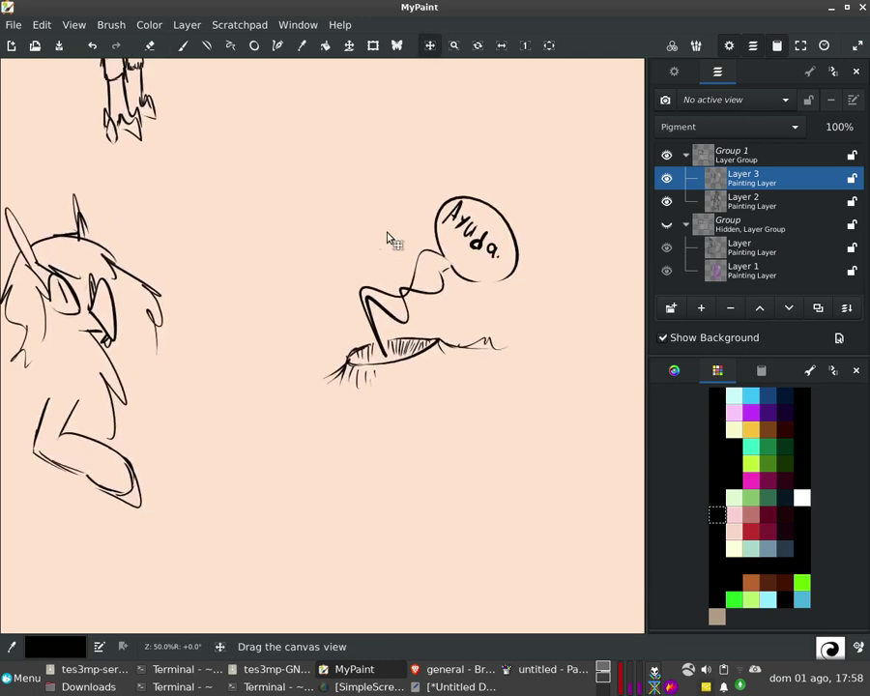
drag(403, 333, 439, 307)
key(ctrl+Left)
key(comma)
mouse_move(365, 302)
mouse_down()
mouse_move(364, 334)
mouse_move(390, 317)
mouse_up()
drag(222, 364, 280, 391)
key(ctrl+z)
drag(220, 364, 271, 384)
key(ctrl+Left)
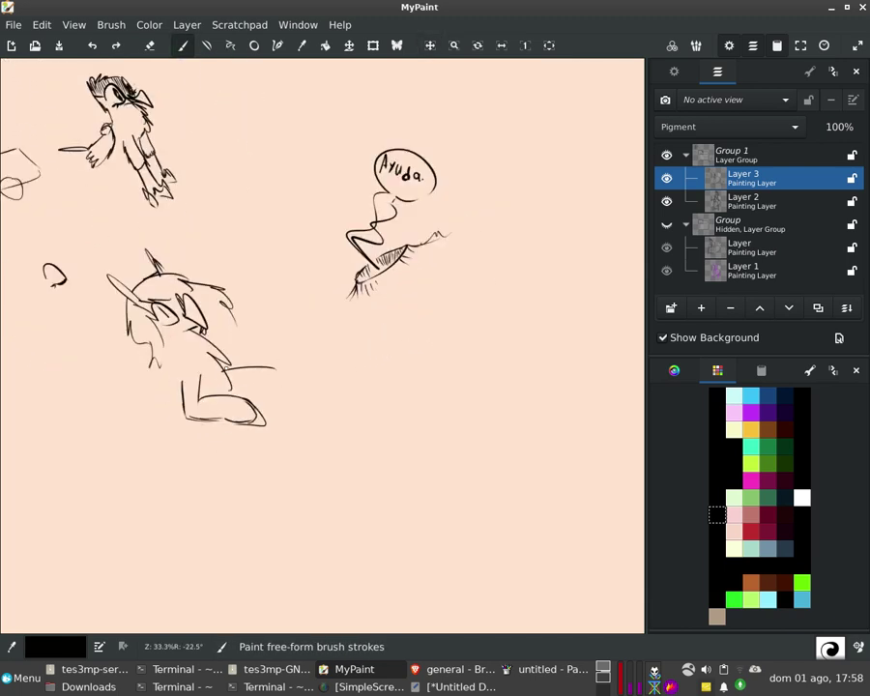
key(ctrl+Left)
drag(219, 366, 238, 371)
key(ctrl+z)
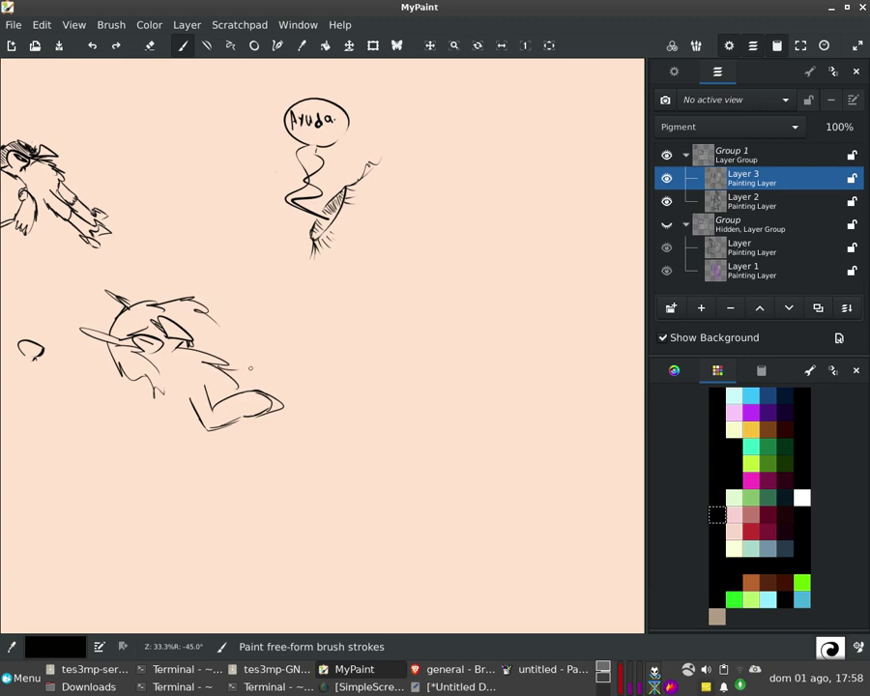
Draw the horned seated character's second leg as a long rounded shape extending sideways from the hip.
key(ctrl+Left)
key(ctrl+z)
key(ctrl+y)
key(ctrl+Right)
key(ctrl+Right)
key(ctrl+Right)
key(ctrl+Right)
drag(263, 254, 258, 338)
scroll(258, 338, down, 1)
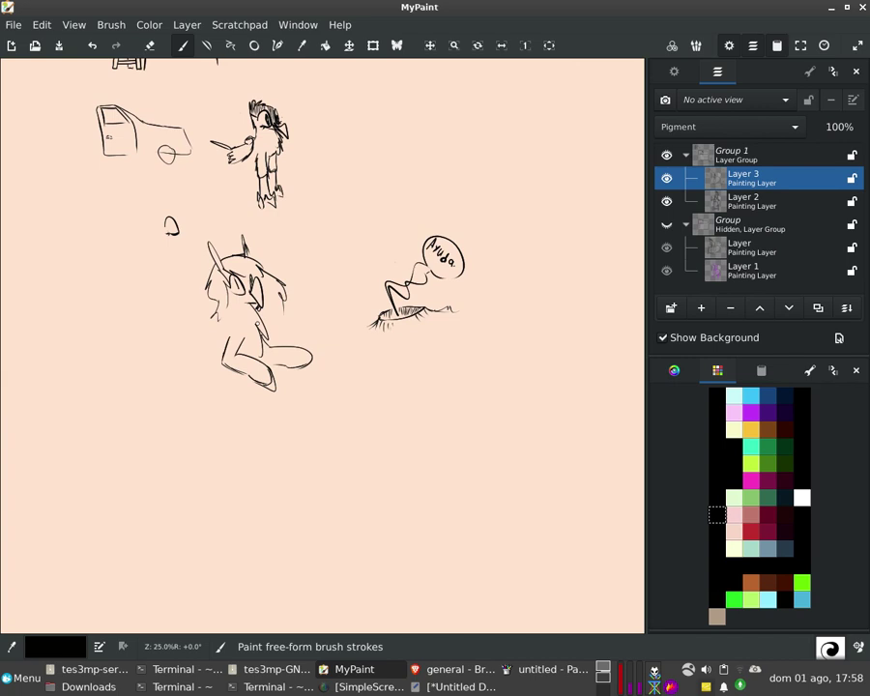
Add short strokes running down from the seated character's belly to where the two legs meet.
drag(274, 325, 268, 356)
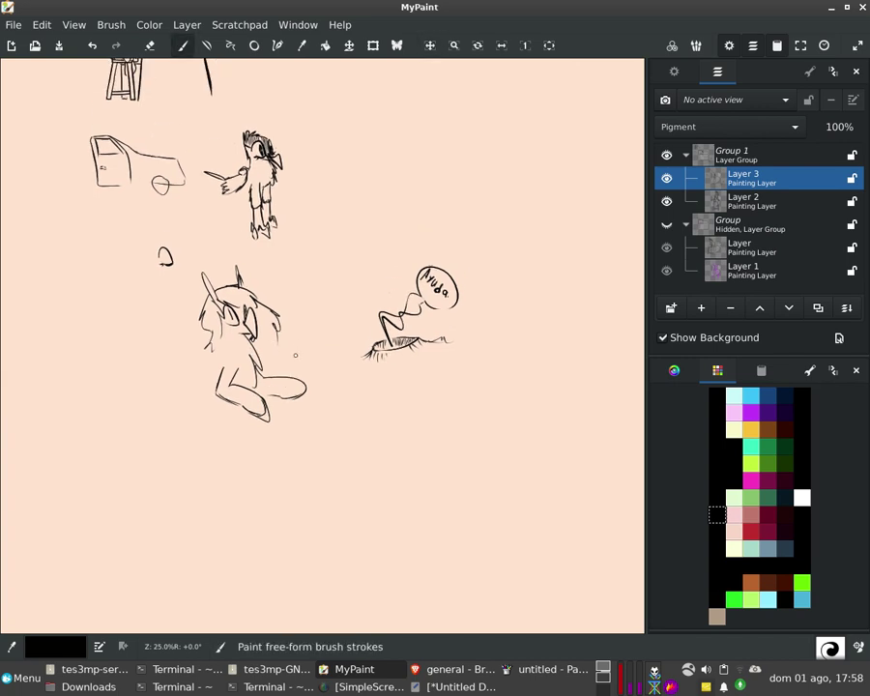
scroll(296, 347, up, 1)
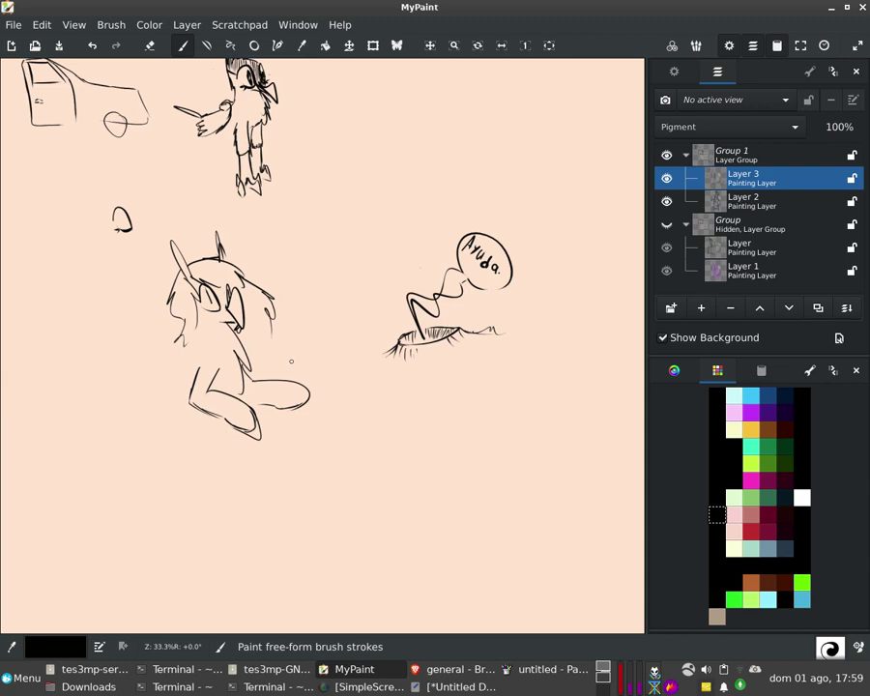
scroll(291, 361, down, 1)
scroll(298, 329, up, 1)
mouse_move(301, 322)
mouse_down()
mouse_move(300, 341)
mouse_move(301, 314)
mouse_move(299, 339)
mouse_up()
scroll(301, 333, down, 1)
scroll(275, 329, up, 1)
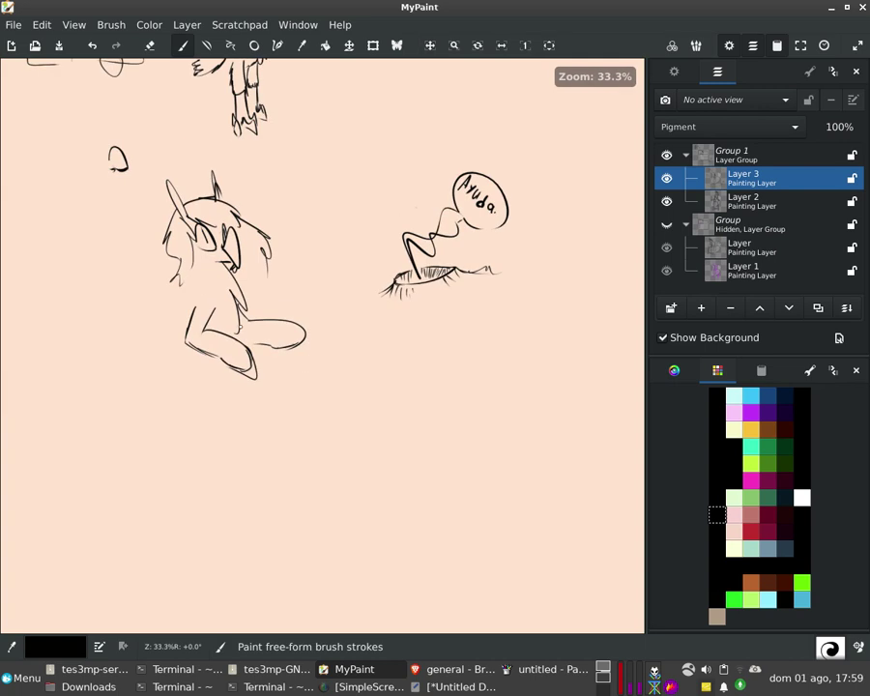
mouse_move(231, 295)
mouse_down()
mouse_move(239, 349)
mouse_move(222, 327)
mouse_move(278, 345)
mouse_move(238, 350)
mouse_up()
scroll(278, 345, down, 1)
mouse_move(204, 269)
mouse_down()
mouse_move(237, 325)
mouse_move(188, 355)
mouse_up()
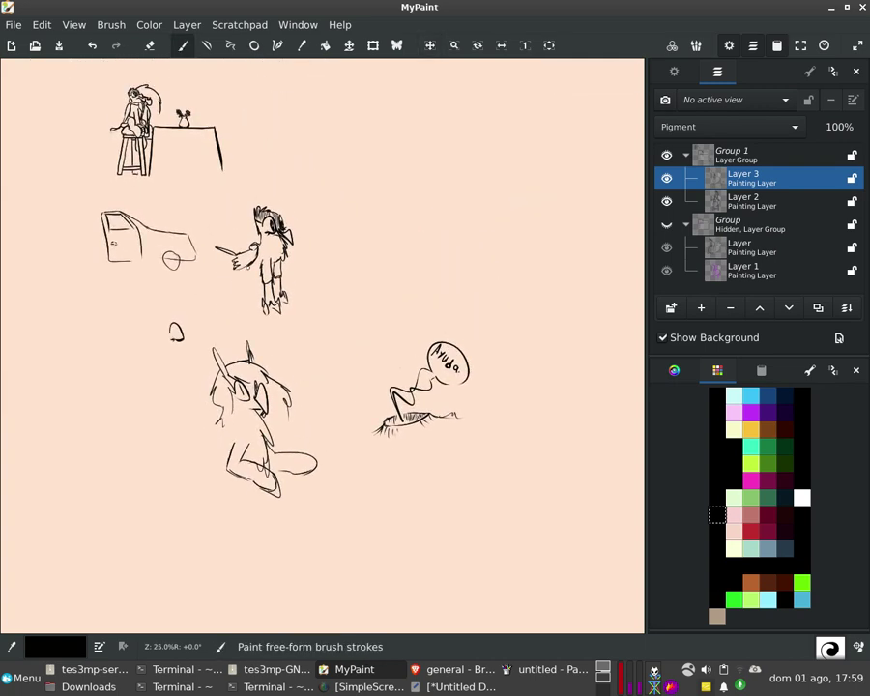